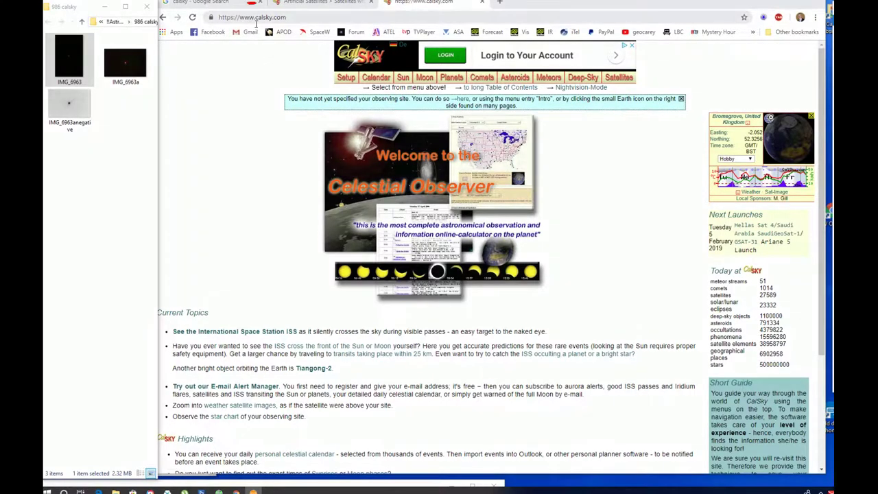
Close the full-screen negative photo of the satellite trail to return to CalSky in the browser.
{"action": "mouse_move", "coordinate": [256, 24]}
{"action": "left_mouse_down"}
{"action": "mouse_move", "coordinate": [209, 21]}
{"action": "mouse_move", "coordinate": [295, 31]}
{"action": "mouse_move", "coordinate": [267, 6]}
{"action": "mouse_move", "coordinate": [281, 25]}
{"action": "left_mouse_up"}
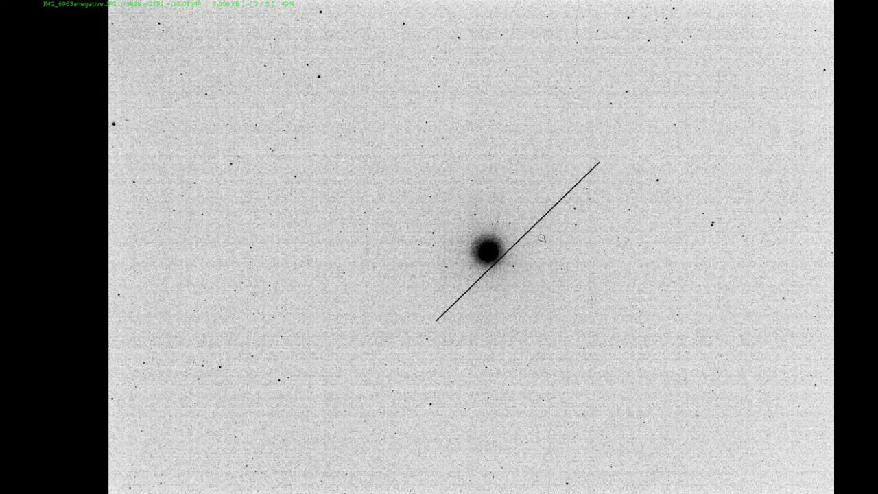
{"action": "key", "text": "Escape"}
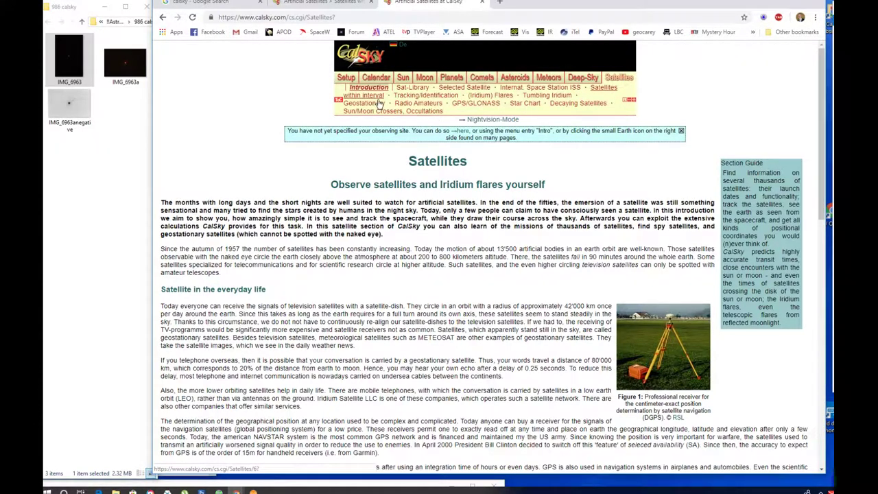
Open 'Satellites within interval' and choose searching for satellites within a certain sky area.
{"action": "left_click", "coordinate": [608, 95]}
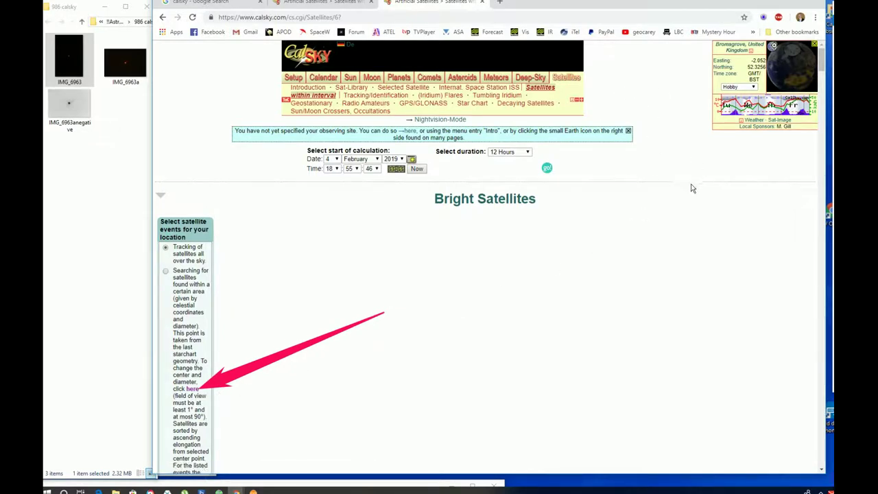
{"action": "scroll", "coordinate": [277, 271], "scroll_direction": "down", "scroll_amount": 2}
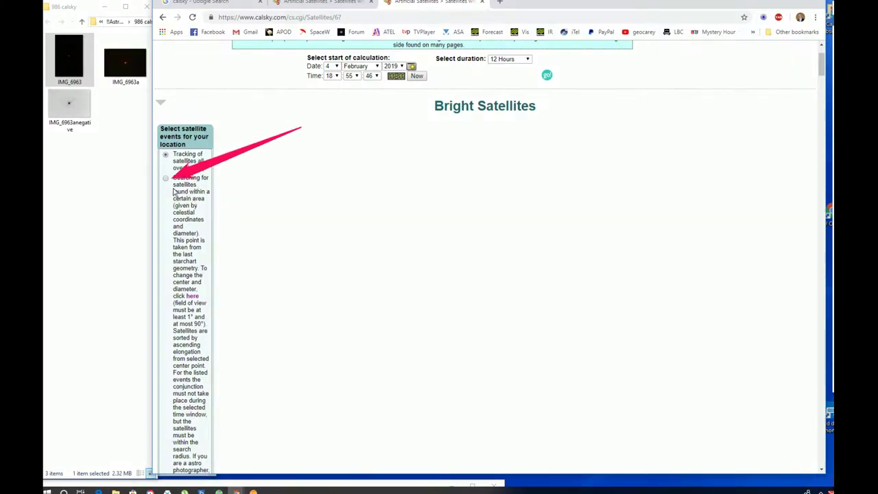
{"action": "left_click", "coordinate": [167, 182]}
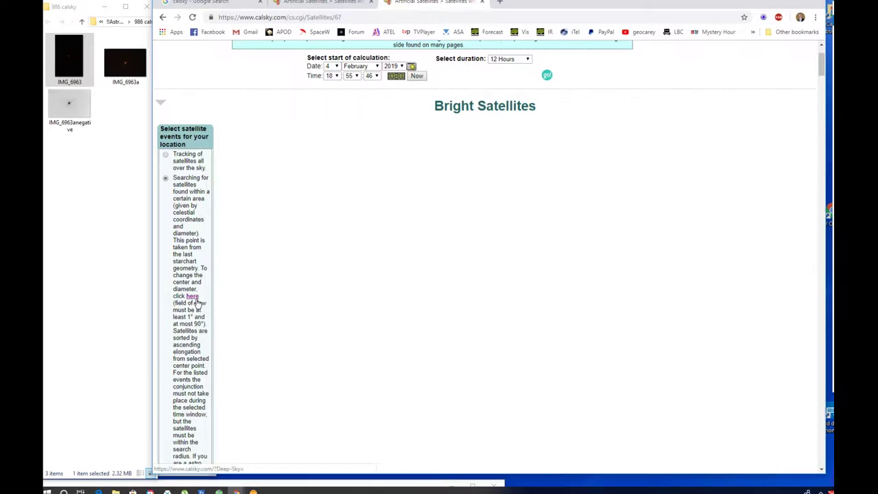
Open the Star Chart and enter right ascension 05:55:10.3.
{"action": "left_click", "coordinate": [193, 296]}
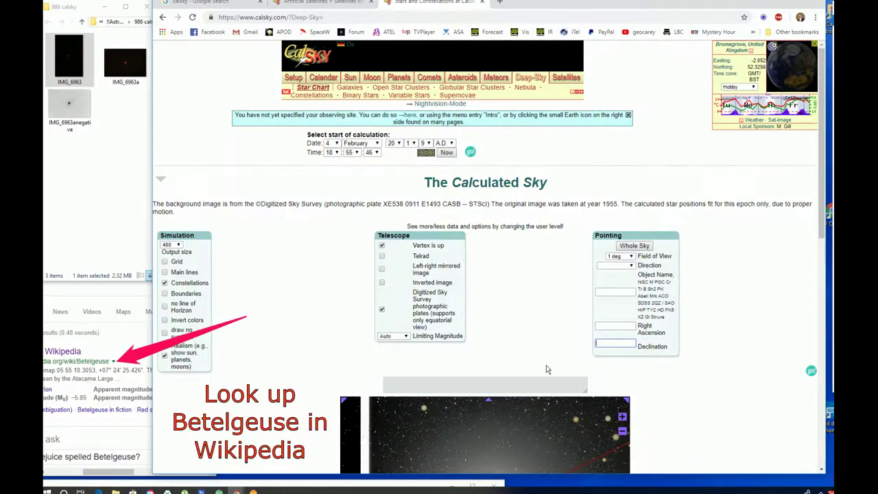
{"action": "left_click", "coordinate": [616, 326]}
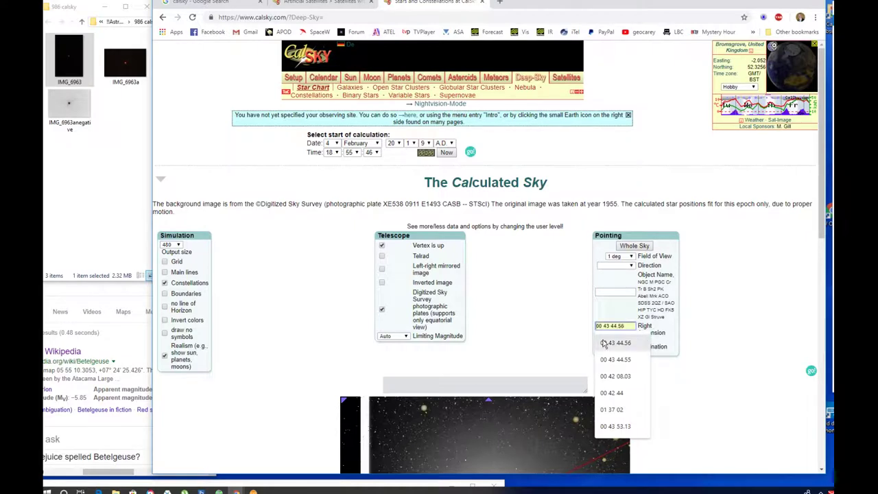
{"action": "type", "text": "05 55 10.30"}
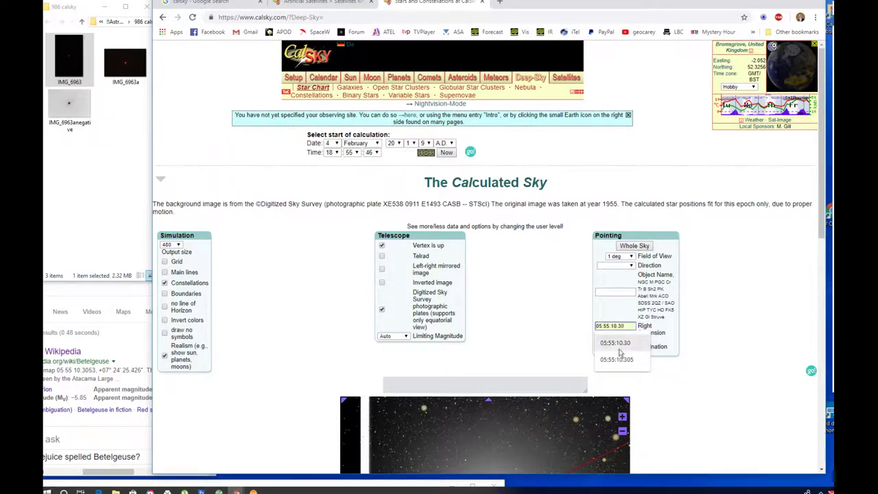
{"action": "left_click", "coordinate": [581, 339]}
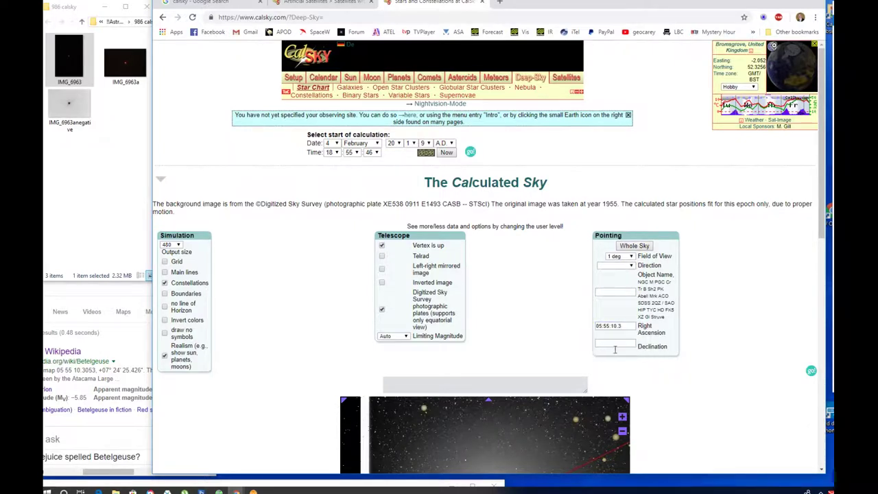
Enter declination 07:24:25.4 and recalculate the star chart.
{"action": "left_click", "coordinate": [615, 349]}
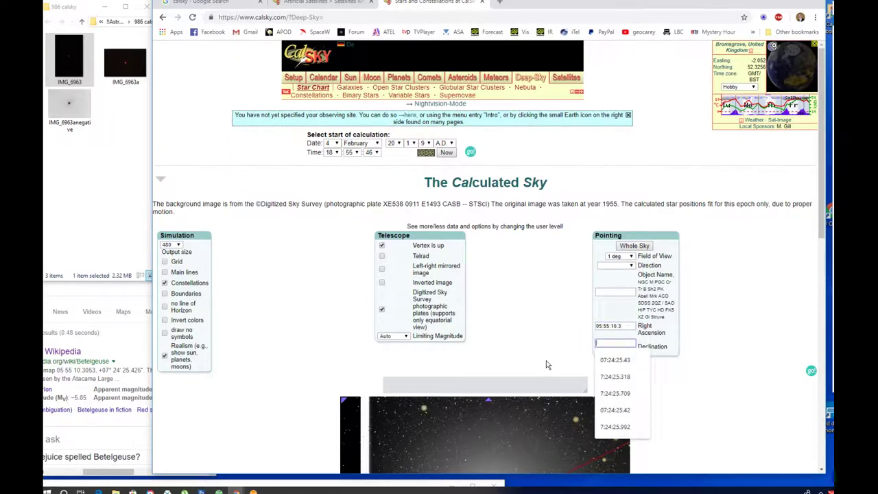
{"action": "type", "text": "07:24:"}
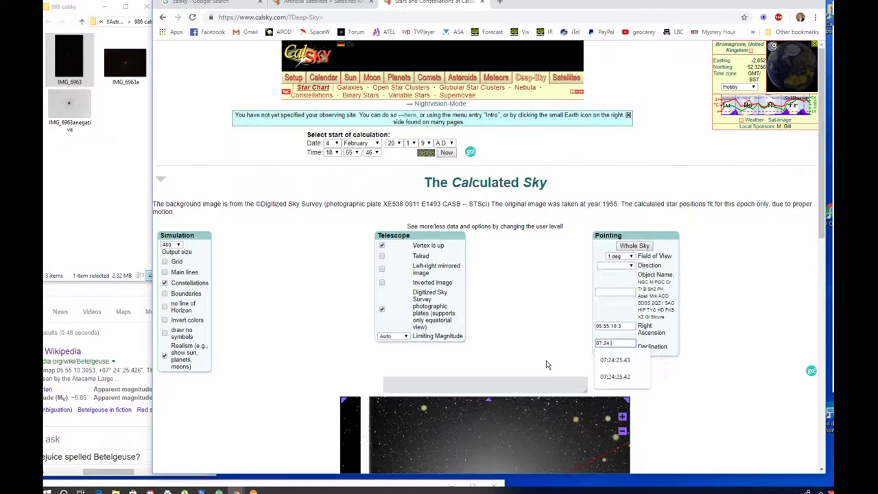
{"action": "type", "text": "24"}
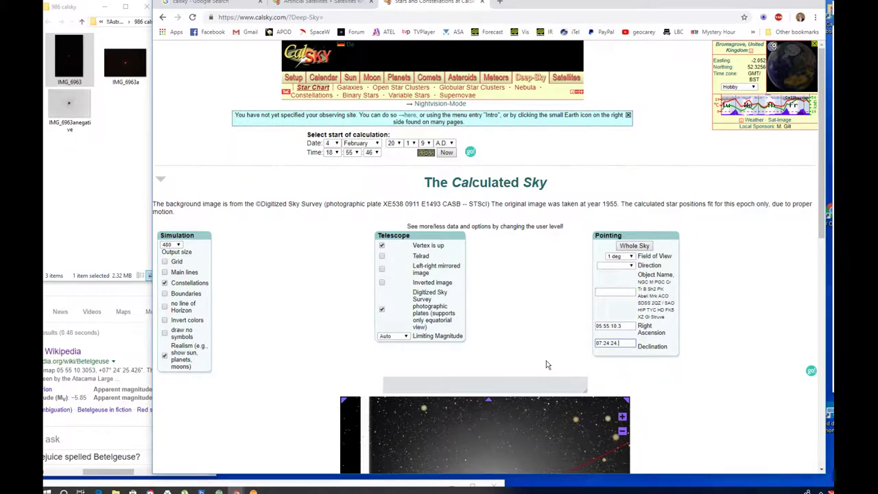
{"action": "key", "text": "BackSpace"}
{"action": "type", "text": "5.4"}
{"action": "key", "text": "BackSpace"}
{"action": "type", "text": "5"}
{"action": "scroll", "coordinate": [709, 347], "scroll_direction": "down", "scroll_amount": 1}
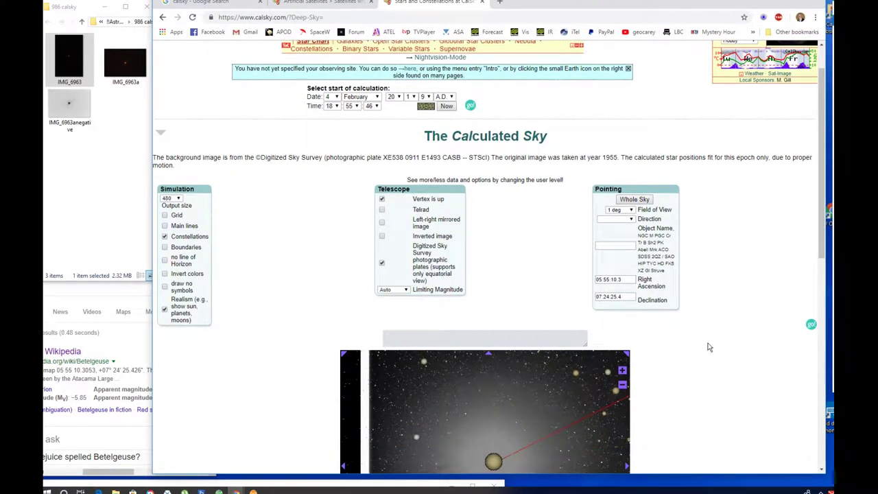
{"action": "left_click", "coordinate": [812, 324]}
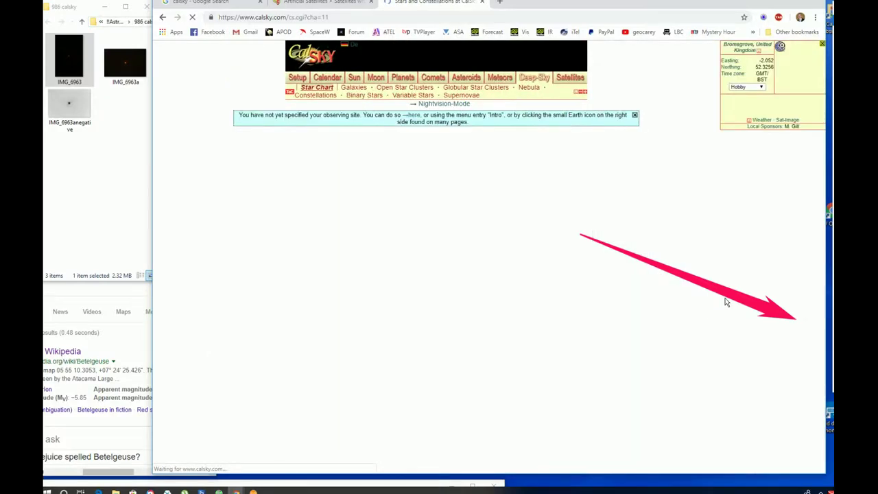
Scroll through the recalculated star chart centred on Betelgeuse to check the red track.
{"action": "scroll", "coordinate": [726, 304], "scroll_direction": "down", "scroll_amount": 3}
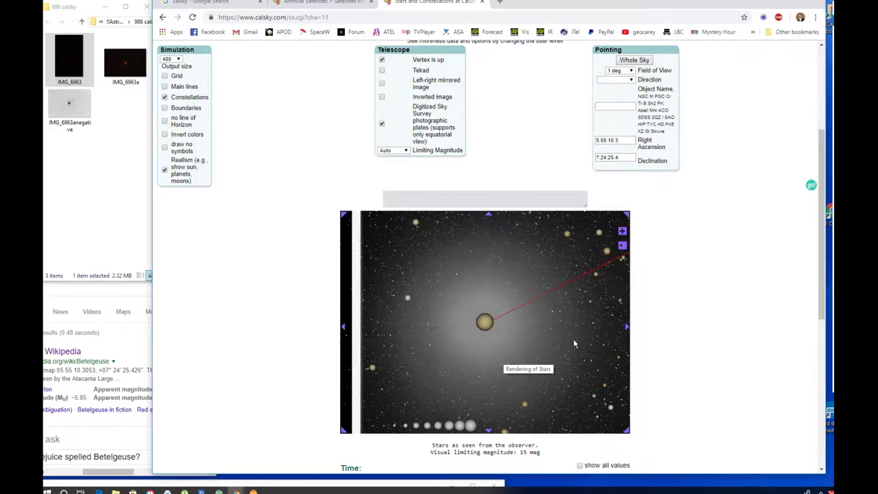
{"action": "scroll", "coordinate": [533, 336], "scroll_direction": "up", "scroll_amount": 3}
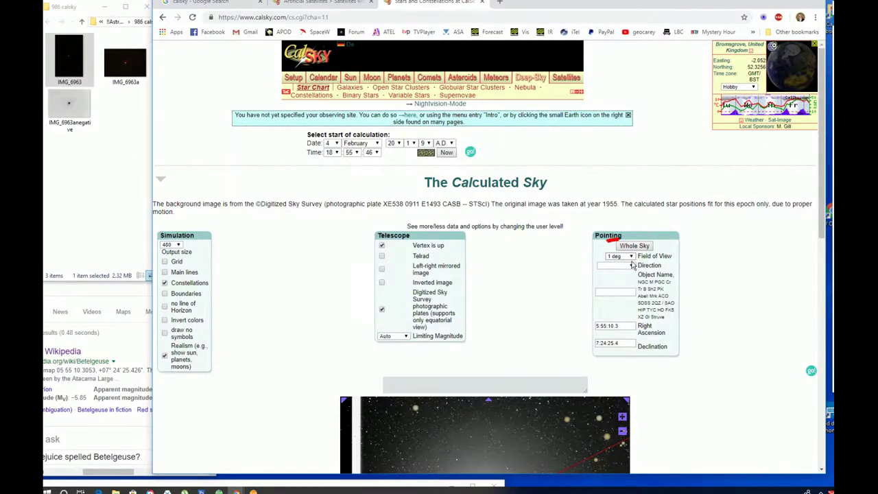
Widen the star chart's field of view to 2 deg, then open the Satellites within interval search.
{"action": "left_click", "coordinate": [635, 259]}
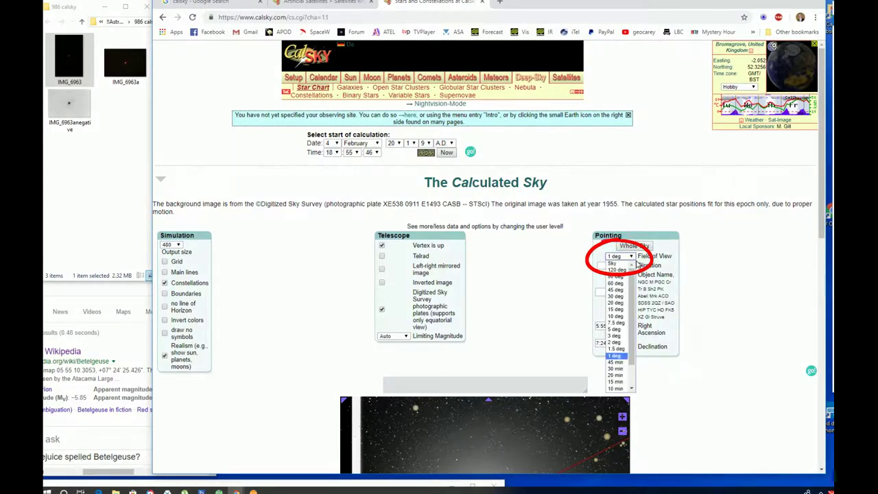
{"action": "left_click", "coordinate": [619, 344]}
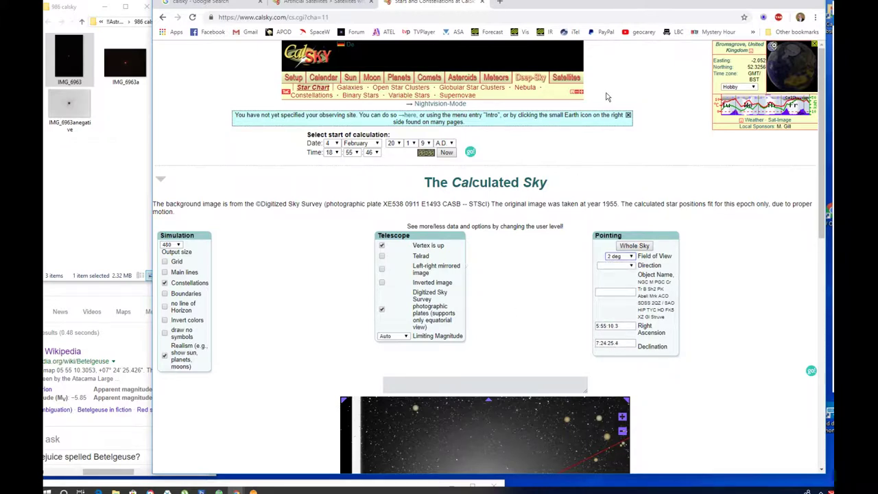
{"action": "left_click", "coordinate": [572, 81]}
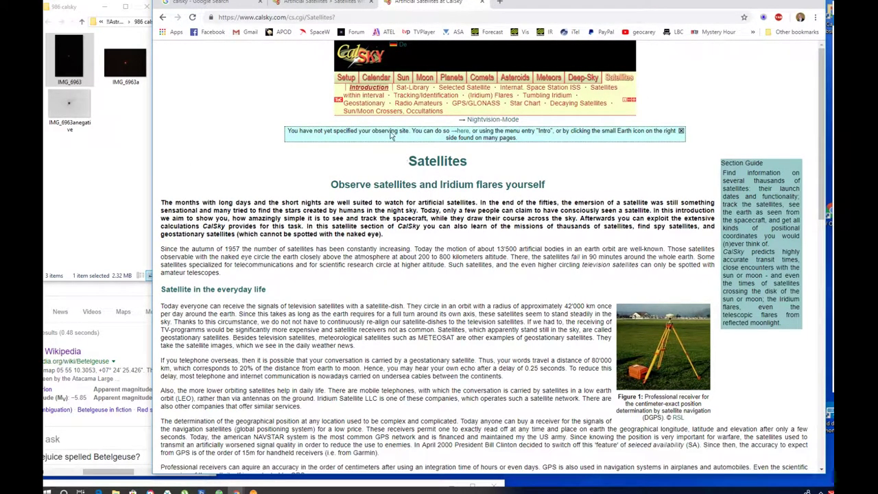
{"action": "left_click", "coordinate": [364, 103]}
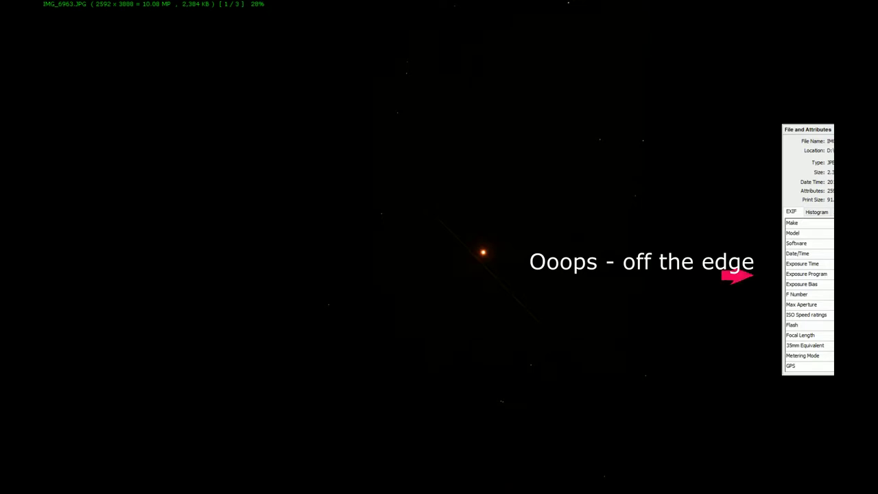
{"action": "key", "text": "Escape"}
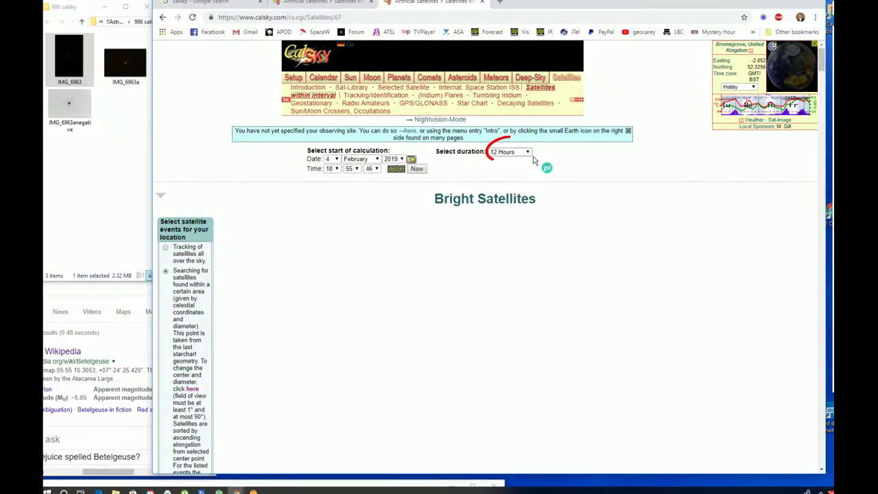
Set the search duration to 1 Minute and locate the Cosmos 2392 pass on 4 February 2019.
{"action": "left_click", "coordinate": [530, 154]}
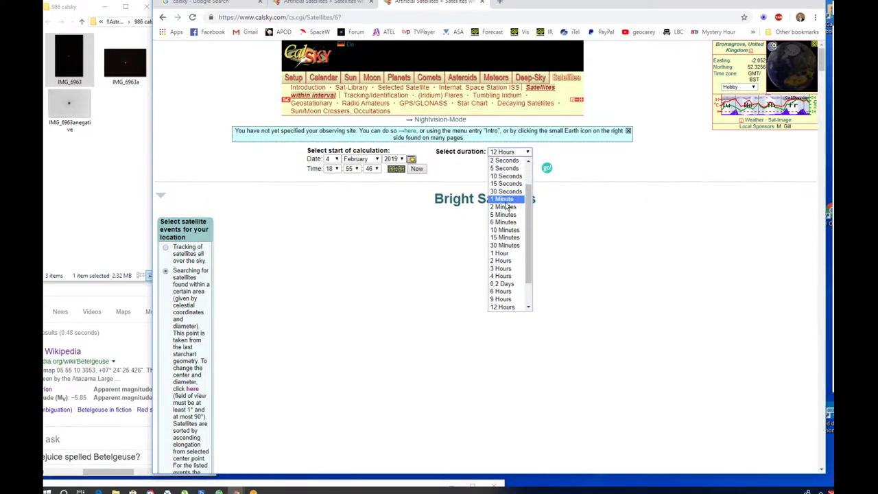
{"action": "left_click", "coordinate": [504, 200]}
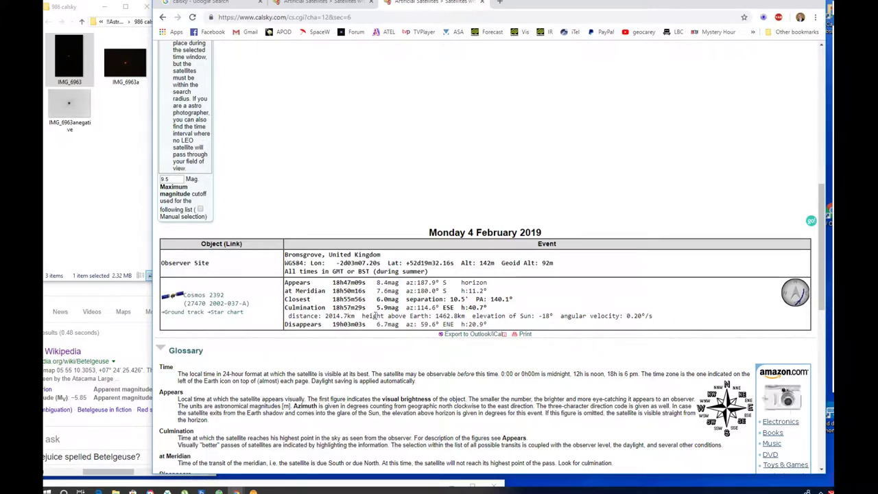
{"action": "mouse_move", "coordinate": [213, 306]}
{"action": "left_mouse_down"}
{"action": "mouse_move", "coordinate": [206, 315]}
{"action": "mouse_move", "coordinate": [205, 305]}
{"action": "left_mouse_up"}
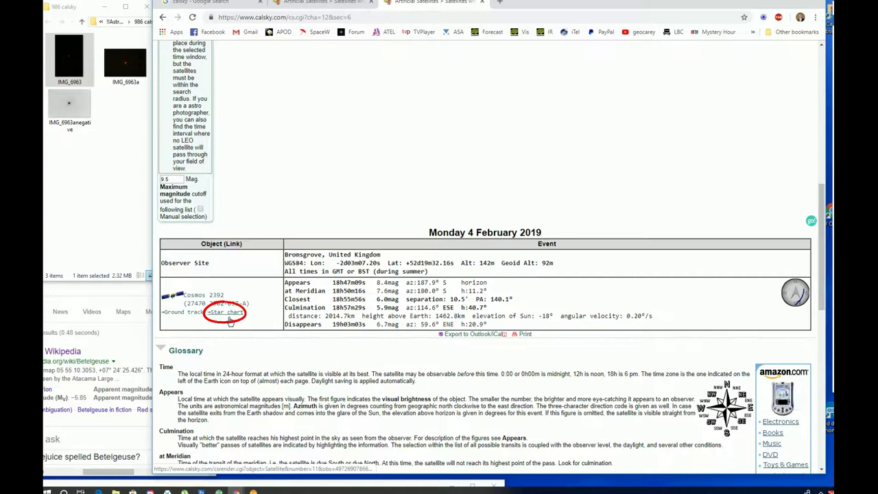
Open the Cosmos 2392 star chart and redraw it with a 45-minute field of view.
{"action": "left_click", "coordinate": [226, 312]}
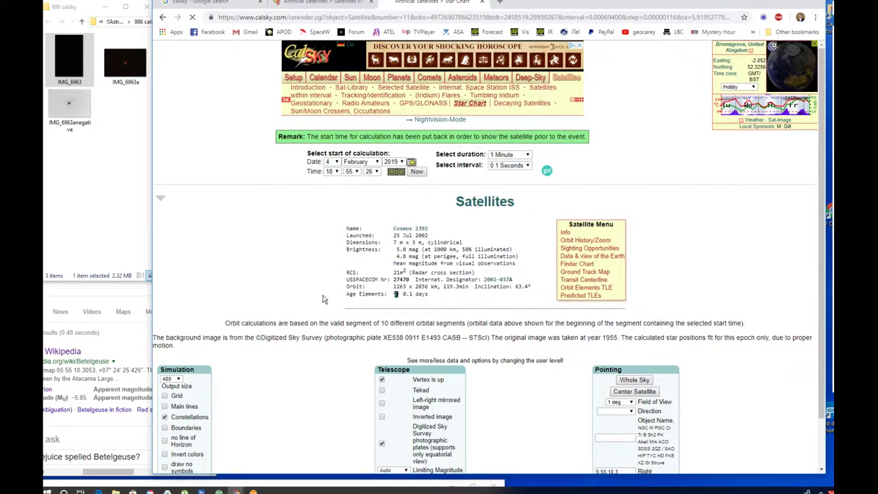
{"action": "scroll", "coordinate": [324, 299], "scroll_direction": "down", "scroll_amount": 4}
{"action": "scroll", "coordinate": [327, 300], "scroll_direction": "down", "scroll_amount": 1}
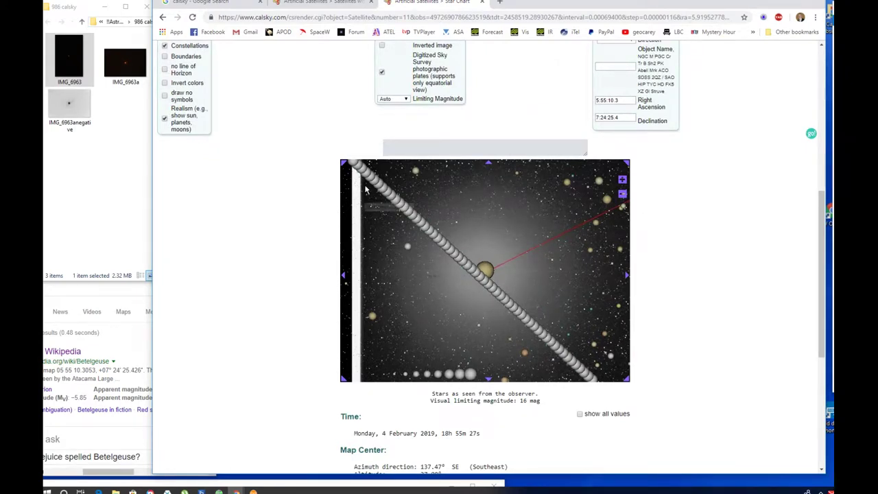
{"action": "mouse_move", "coordinate": [355, 166]}
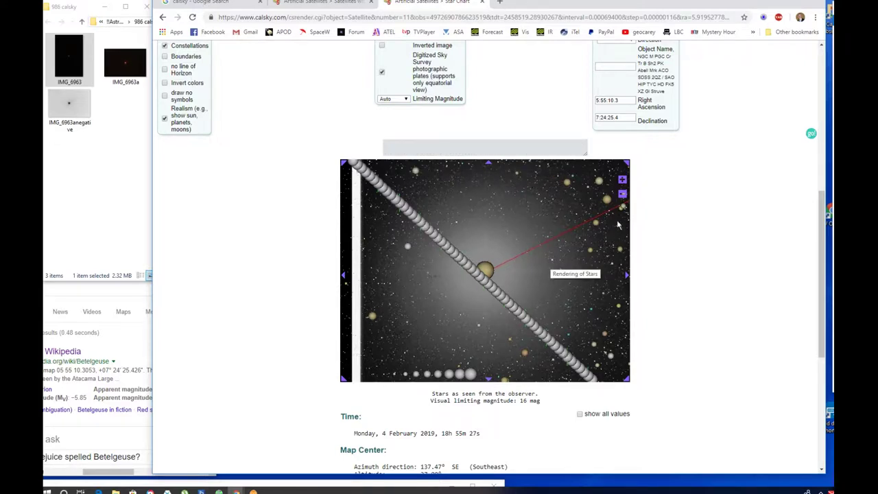
{"action": "left_click", "coordinate": [622, 181]}
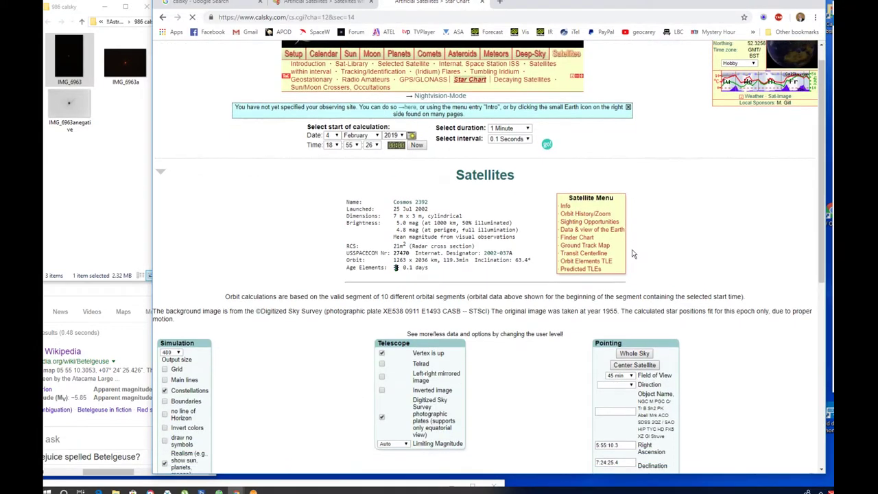
Set the chart's limiting magnitude to 7 mag and redraw it.
{"action": "scroll", "coordinate": [630, 253], "scroll_direction": "down", "scroll_amount": 1}
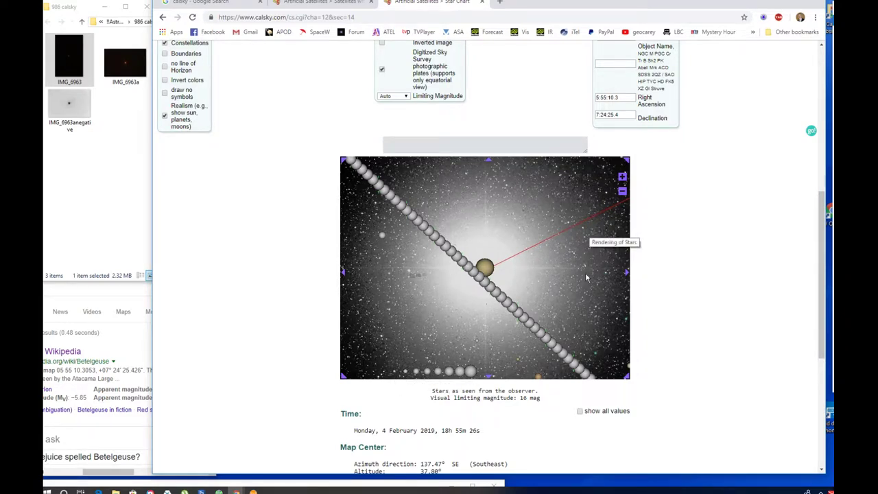
{"action": "scroll", "coordinate": [587, 277], "scroll_direction": "down", "scroll_amount": 2}
{"action": "scroll", "coordinate": [703, 318], "scroll_direction": "up", "scroll_amount": 2}
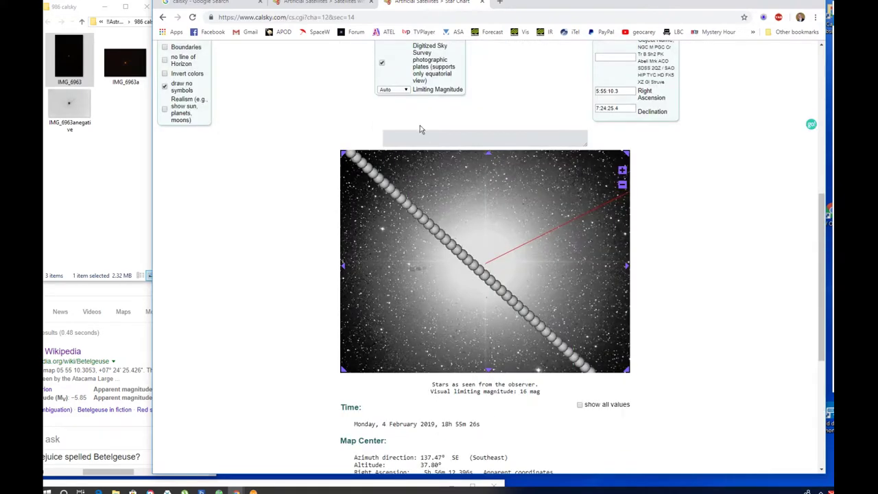
{"action": "left_click", "coordinate": [406, 91]}
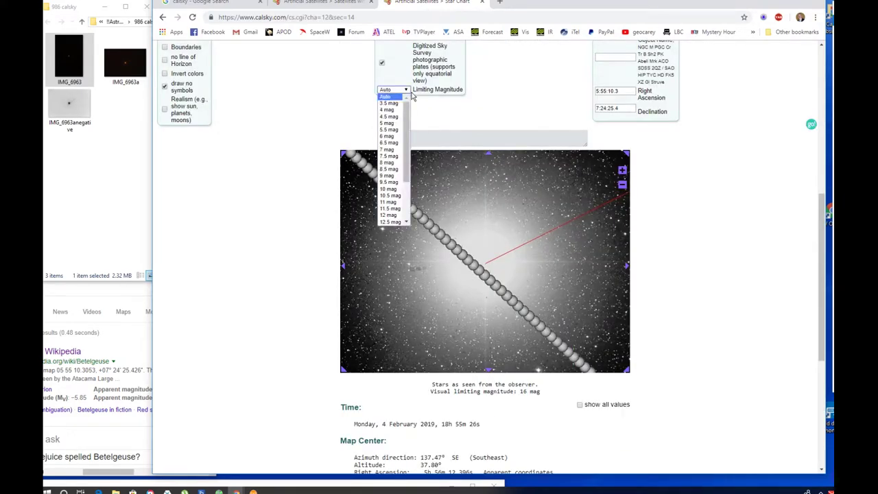
{"action": "left_click", "coordinate": [387, 149]}
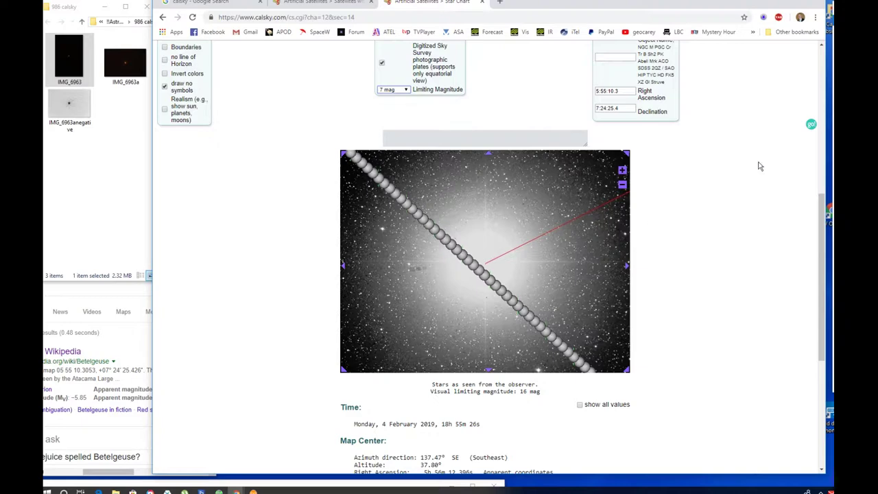
{"action": "left_click", "coordinate": [811, 125]}
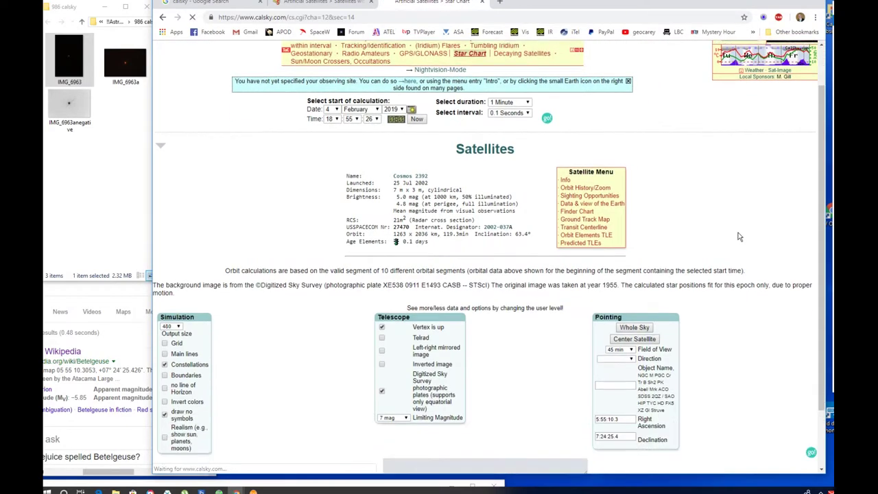
Scroll down to view the redrawn 7 mag Cosmos 2392 star chart.
{"action": "scroll", "coordinate": [740, 236], "scroll_direction": "down", "scroll_amount": 1}
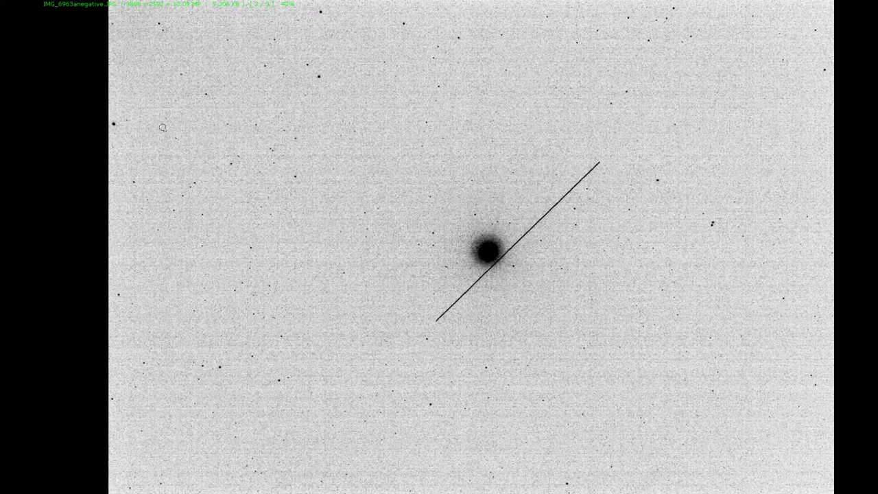
Reopen the negative photo full-screen, rotate it 90° left, and flip it vertically and horizontally.
{"action": "key", "text": "Escape"}
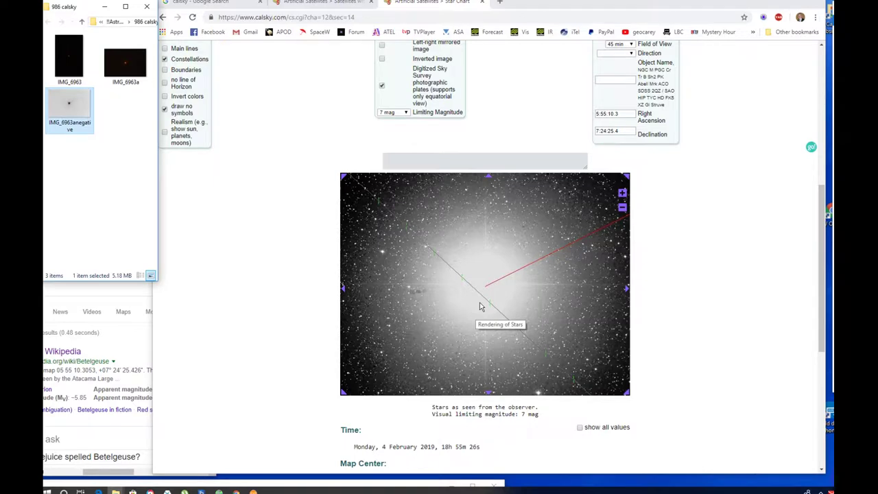
{"action": "double_click", "coordinate": [79, 108]}
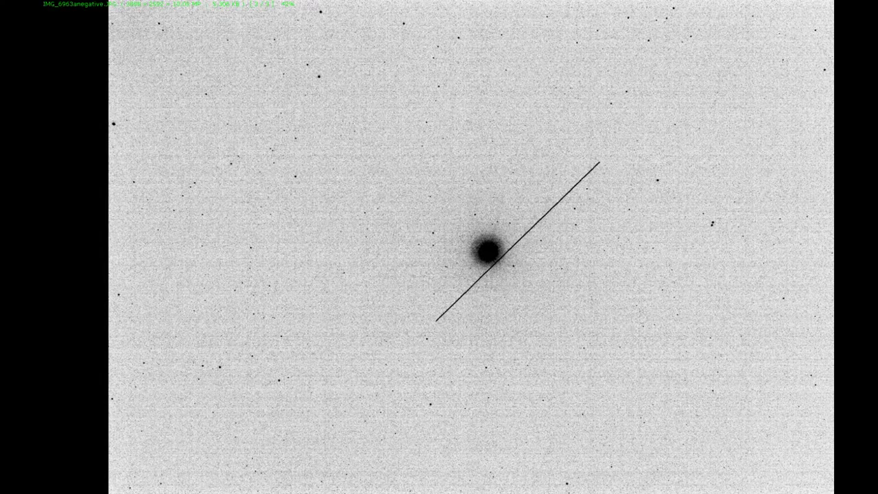
{"action": "mouse_move", "coordinate": [56, 132]}
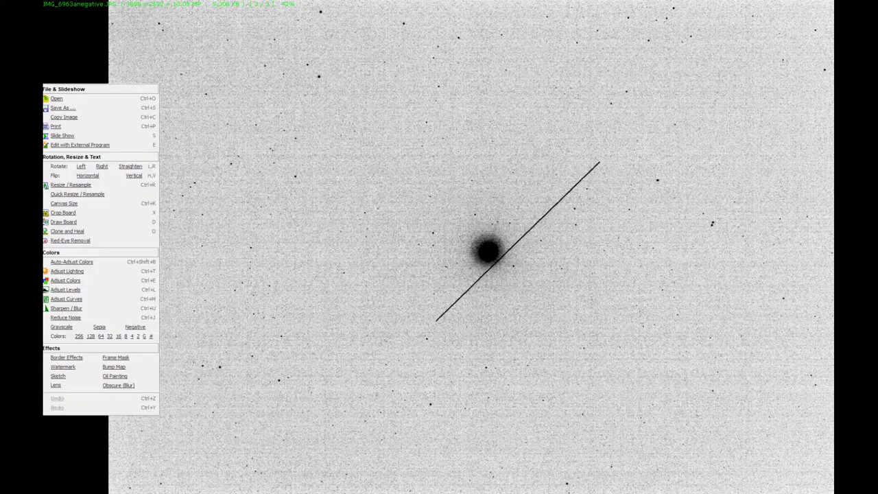
{"action": "left_click", "coordinate": [82, 168]}
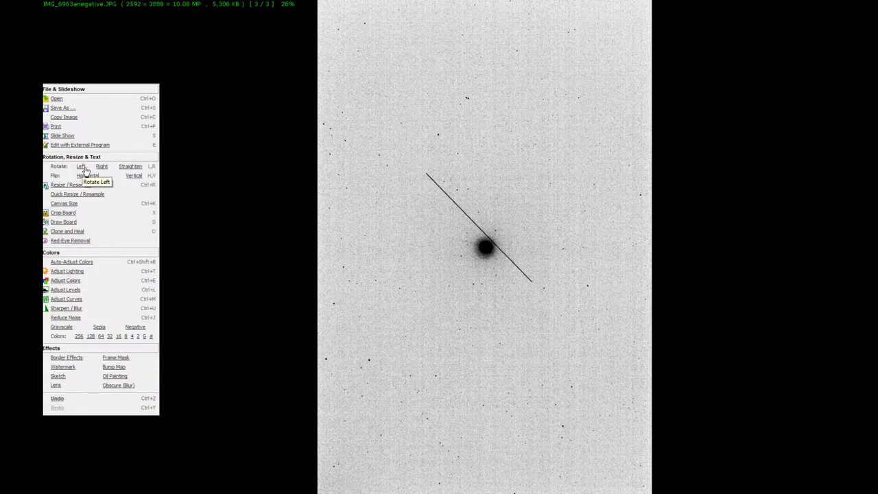
{"action": "left_click", "coordinate": [135, 176]}
{"action": "left_click", "coordinate": [97, 176]}
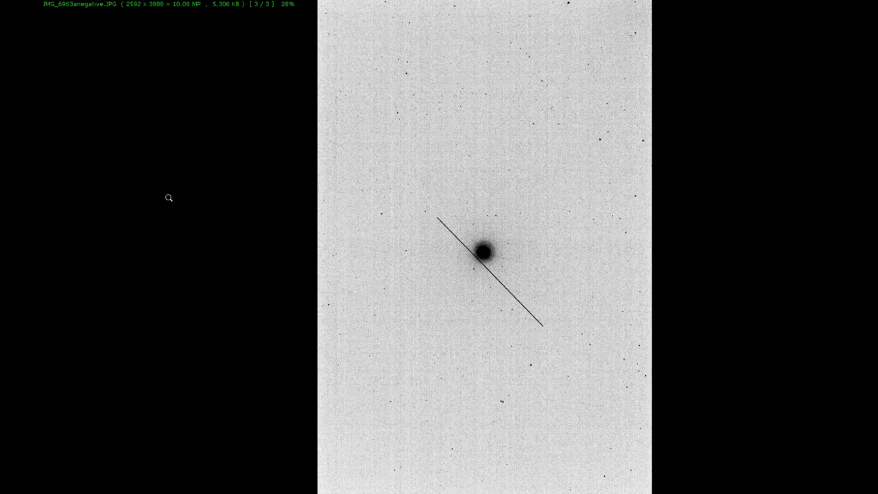
Save the flipped negative photo as a new copy with a suffixed file name.
{"action": "mouse_move", "coordinate": [2, 131]}
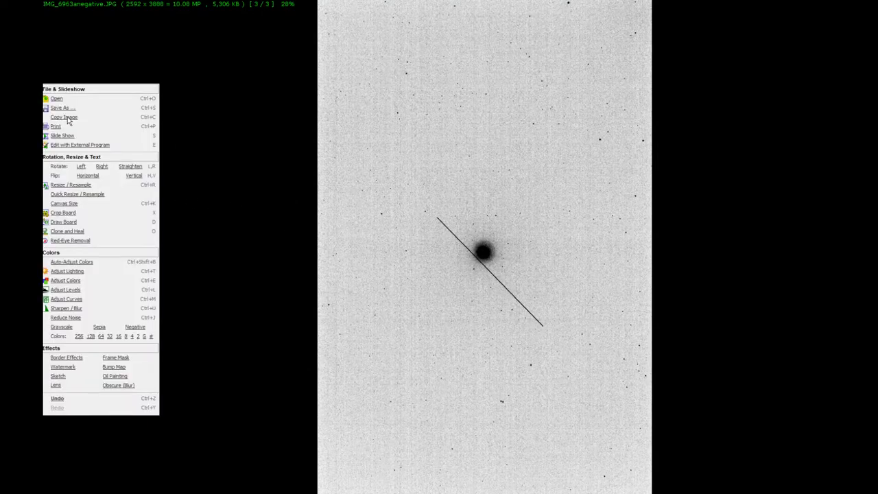
{"action": "left_click", "coordinate": [63, 108]}
{"action": "left_click", "coordinate": [510, 319]}
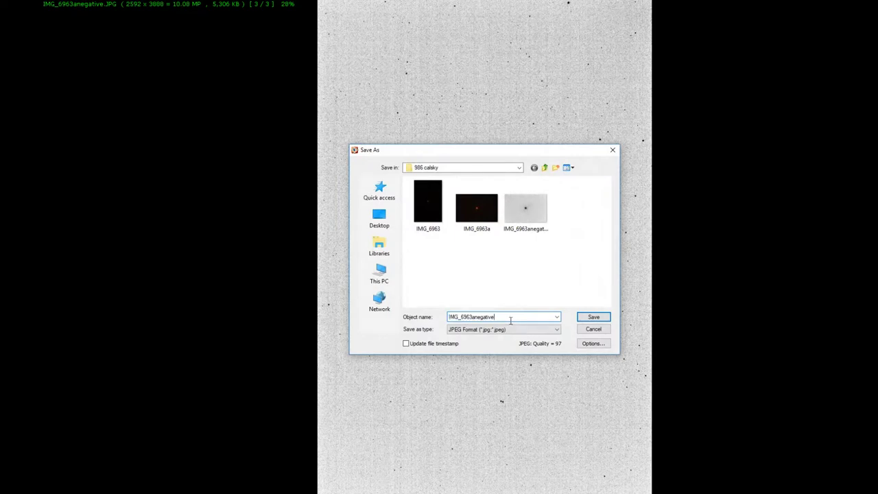
{"action": "key", "text": "Return"}
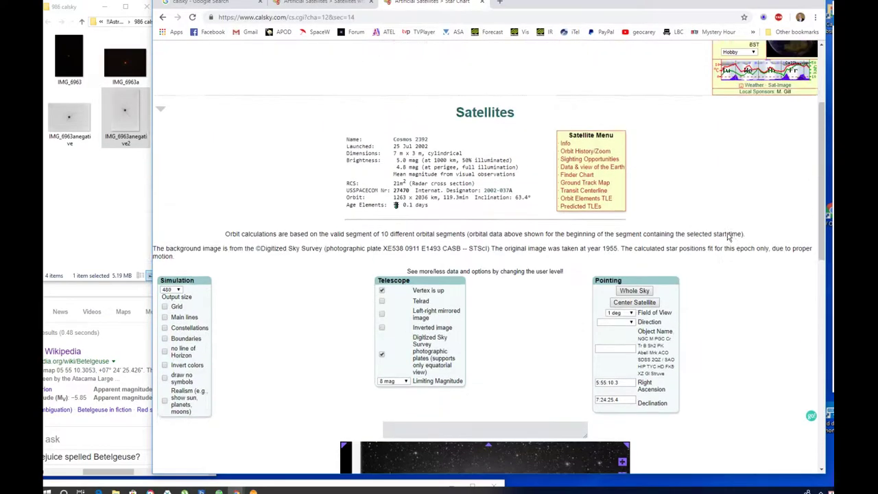
Exit the viewer showing the rotated negative copy to return to the CalSky Cosmos 2392 page.
{"action": "scroll", "coordinate": [675, 220], "scroll_direction": "up", "scroll_amount": 3}
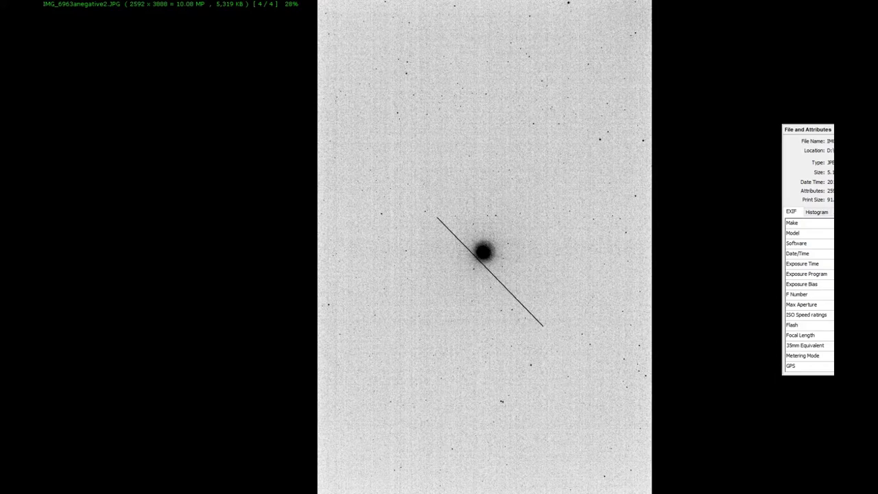
{"action": "key", "text": "Escape"}
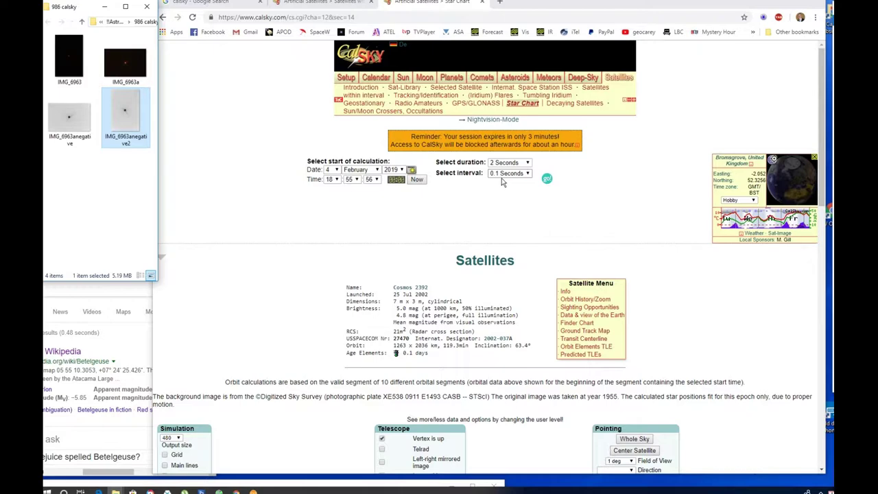
Compute the 8 mag Cosmos 2392 star chart for 18h55m56s and scroll down to it.
{"action": "left_click", "coordinate": [548, 181]}
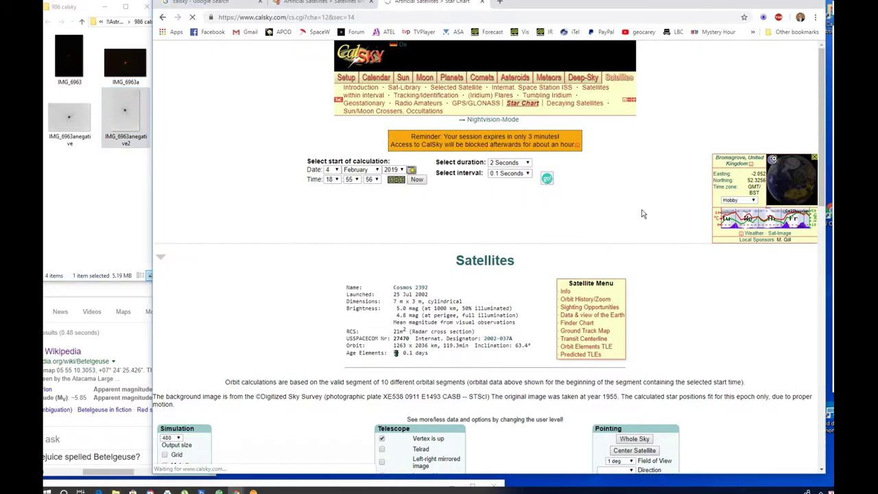
{"action": "scroll", "coordinate": [643, 214], "scroll_direction": "down", "scroll_amount": 5}
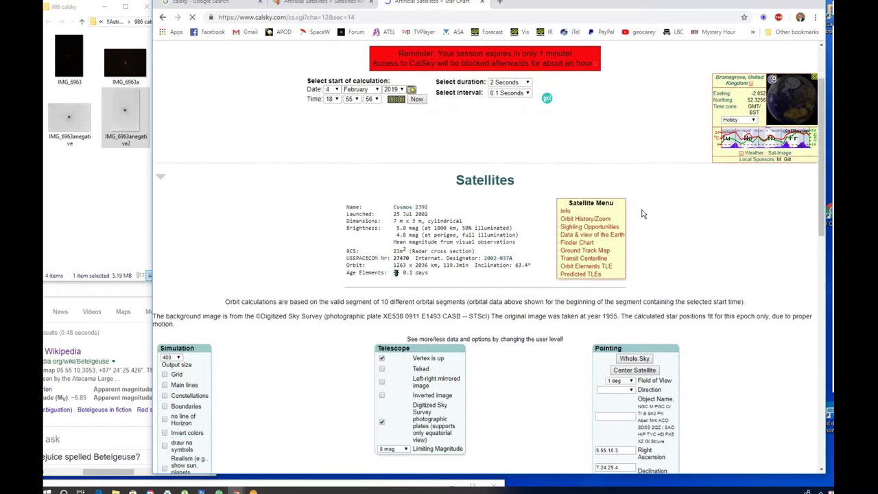
{"action": "scroll", "coordinate": [650, 206], "scroll_direction": "down", "scroll_amount": 3}
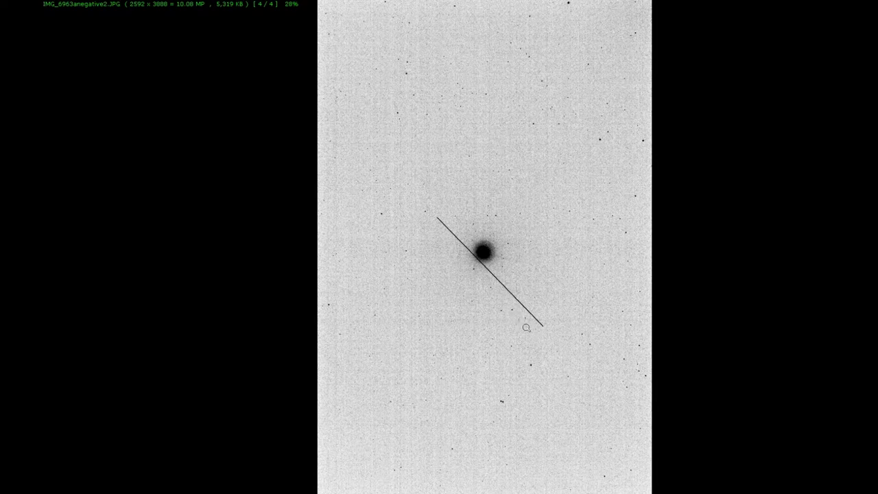
Compare the CalSky star chart with the rotated negative photo, switching back and forth.
{"action": "key", "text": "Escape"}
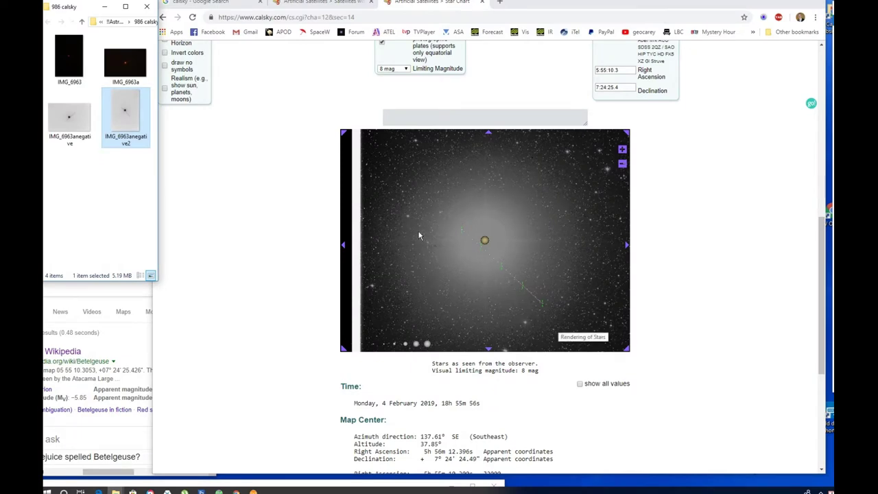
{"action": "double_click", "coordinate": [136, 114]}
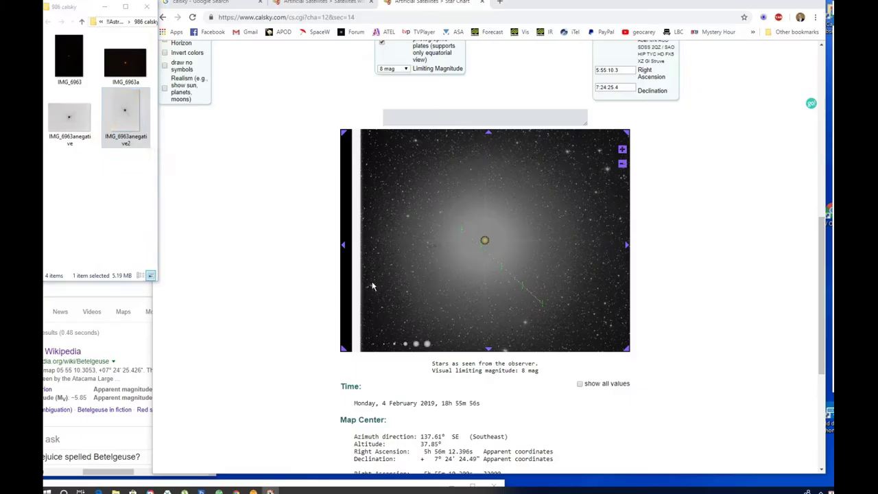
{"action": "key", "text": "Escape"}
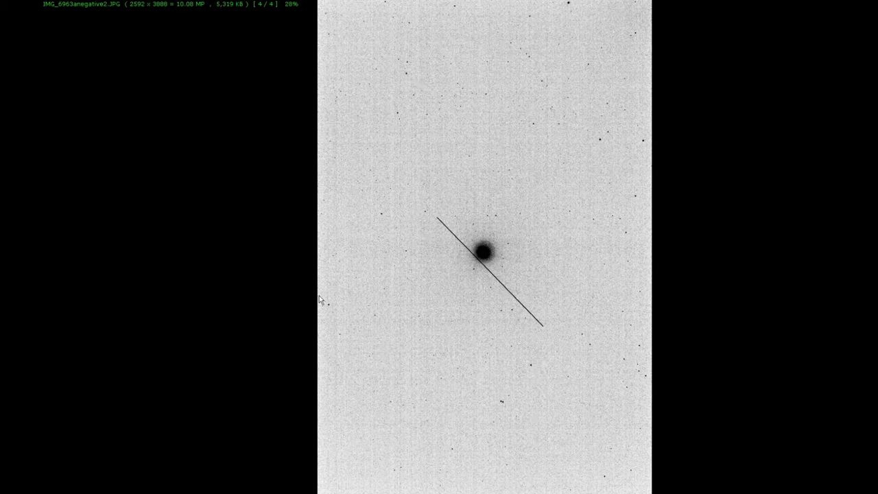
{"action": "key", "text": "Escape"}
Magnify the stars near the trail's end in the photo, then return to CalSky's Cosmos 2392 page.
{"action": "left_click_drag", "start_coordinate": [432, 217], "coordinate": [424, 211]}
{"action": "left_click", "coordinate": [413, 255]}
{"action": "mouse_move", "coordinate": [60, 112]}
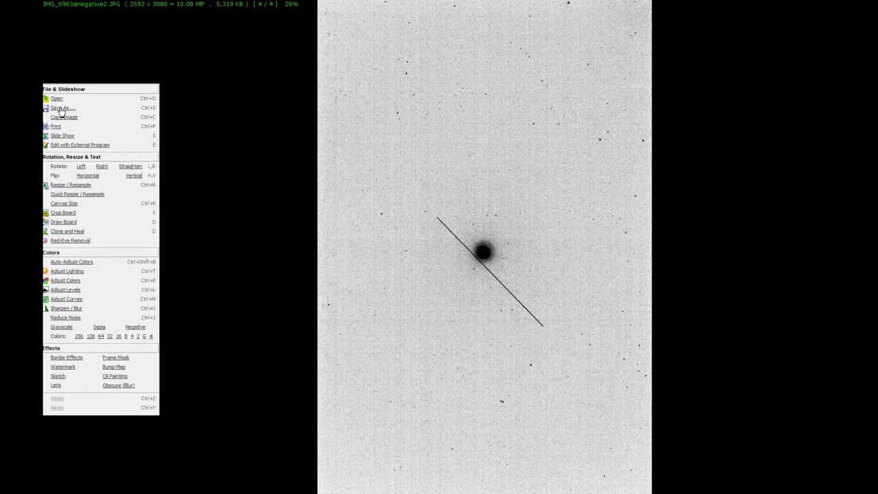
{"action": "key", "text": "Escape"}
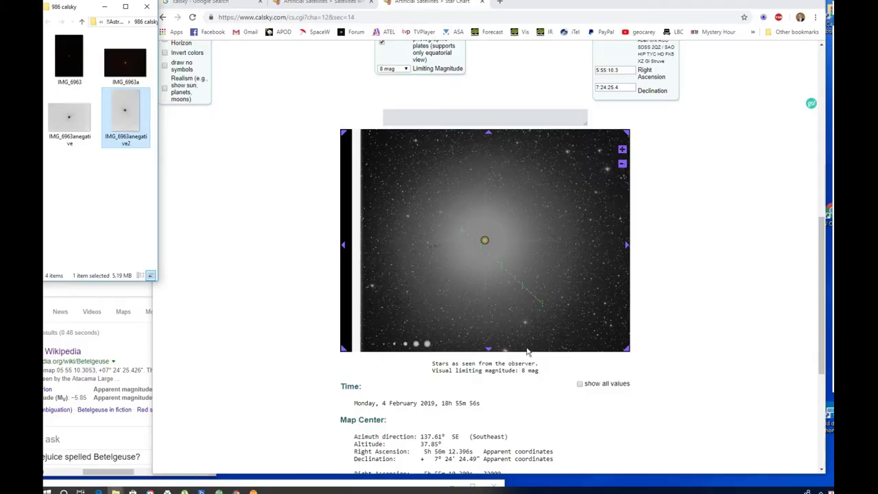
{"action": "scroll", "coordinate": [480, 308], "scroll_direction": "up", "scroll_amount": 5}
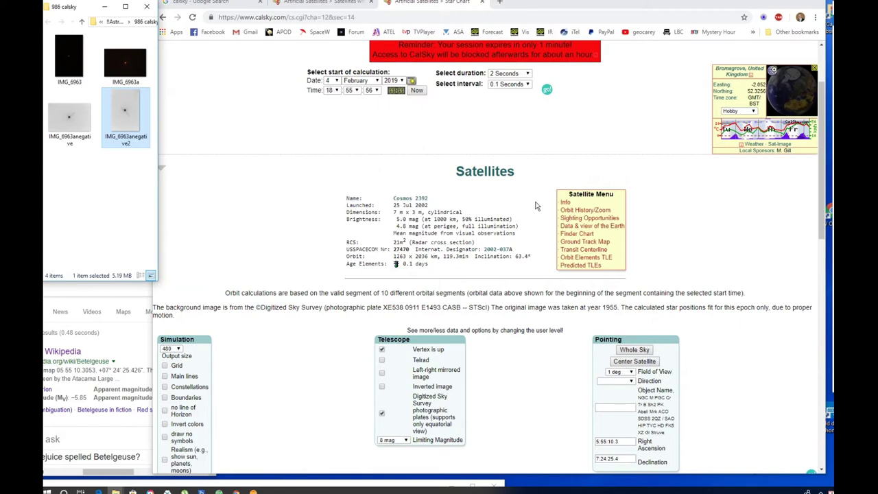
Review the Cosmos 2392 calculation settings at the page top, then reopen IMG_6963anegative2 full screen.
{"action": "scroll", "coordinate": [538, 204], "scroll_direction": "up", "scroll_amount": 2}
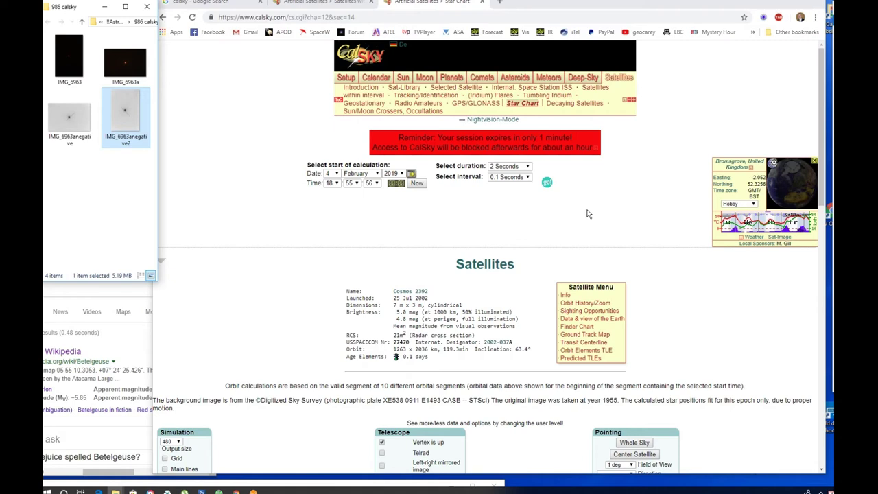
{"action": "double_click", "coordinate": [130, 114]}
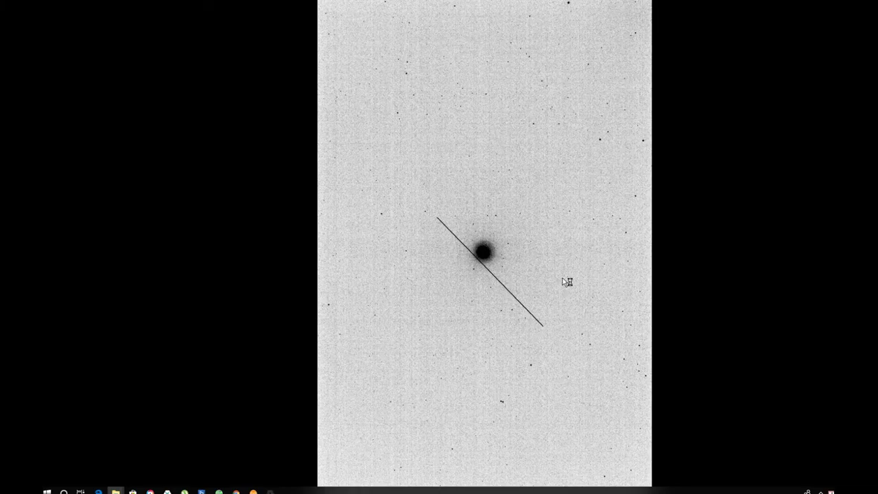